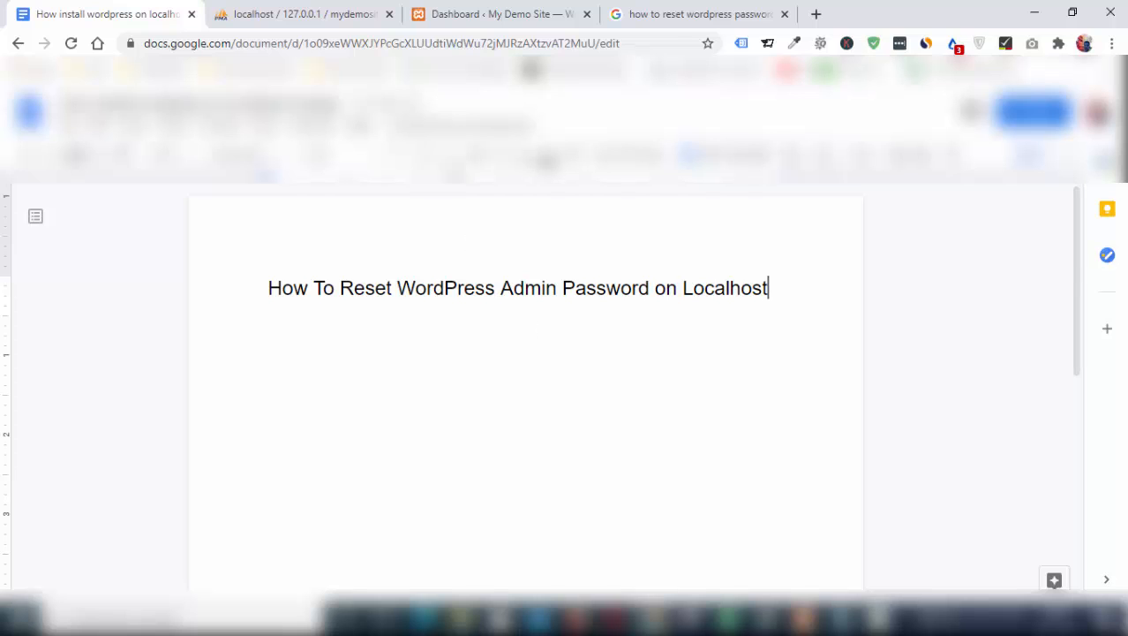
# Switch to the My Demo Site WordPress dashboard and log out of the admin account
pyautogui.click(491, 16)
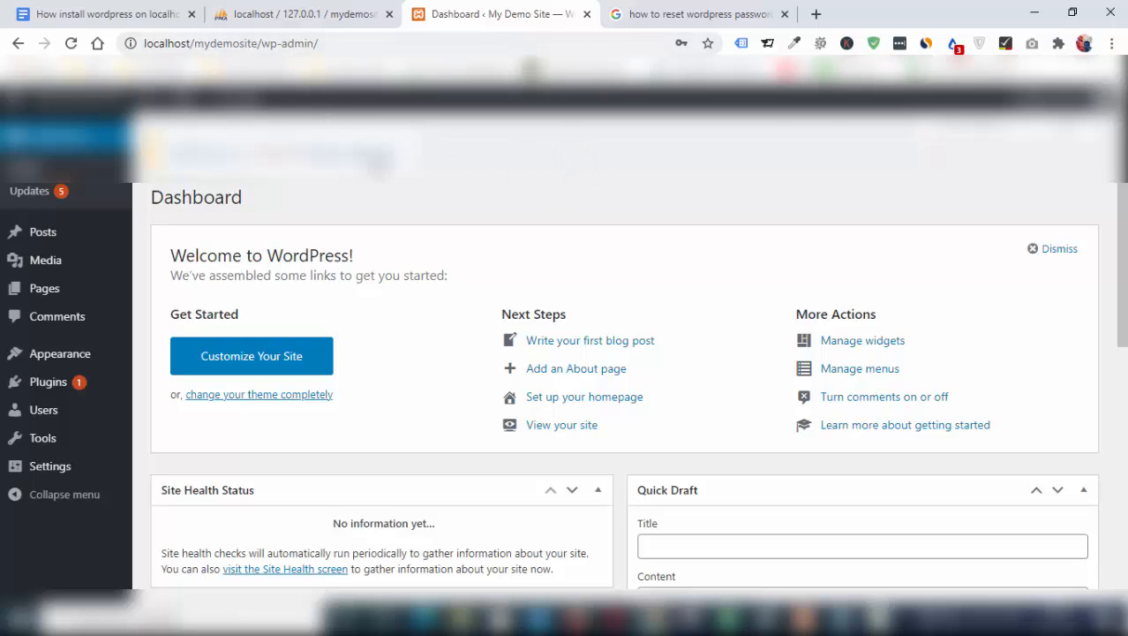
pyautogui.click(231, 44)
pyautogui.click(385, 42)
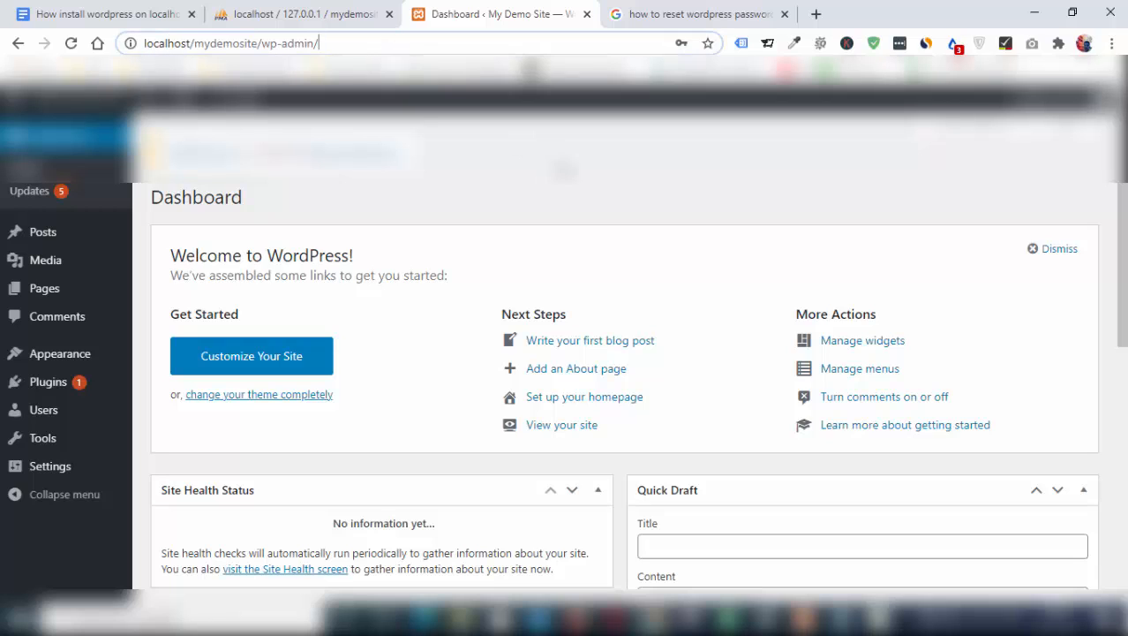
pyautogui.click(564, 168)
pyautogui.moveTo(1055, 99)
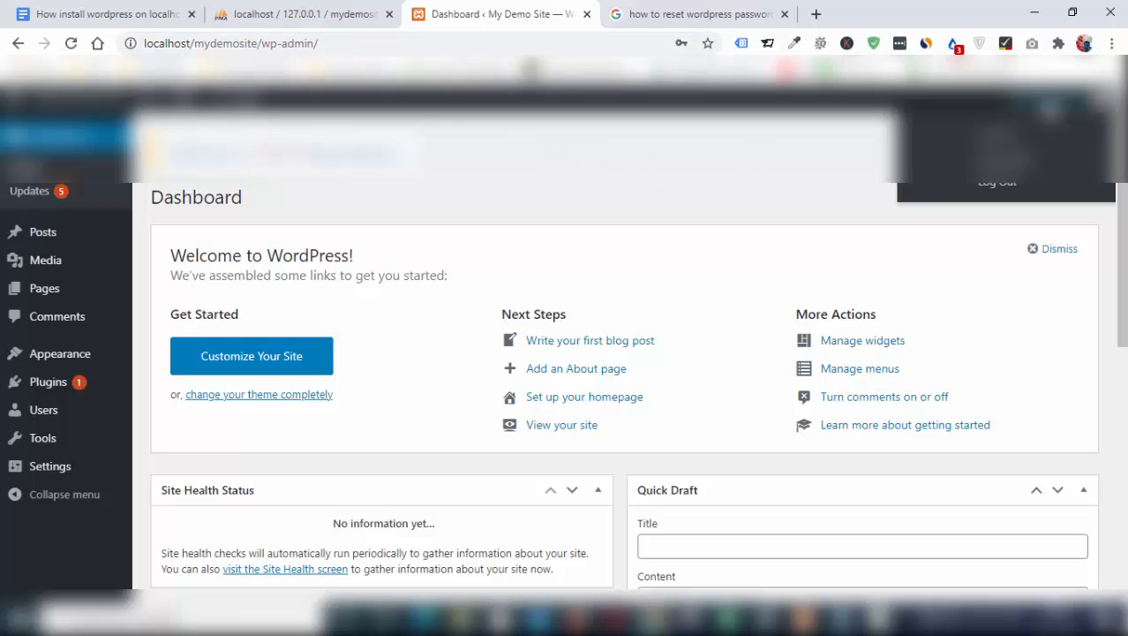
pyautogui.click(1008, 190)
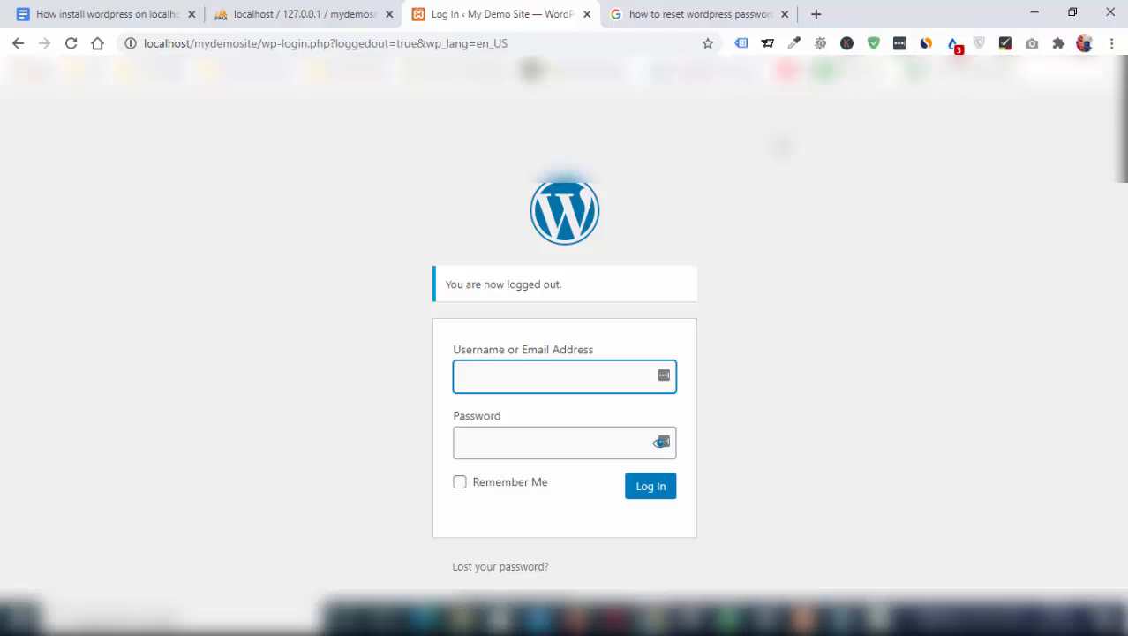
# Copy the username user123 from the Notepad notes into the WordPress login form
pyautogui.hotkey('alt', 'Tab')
pyautogui.click(718, 339)
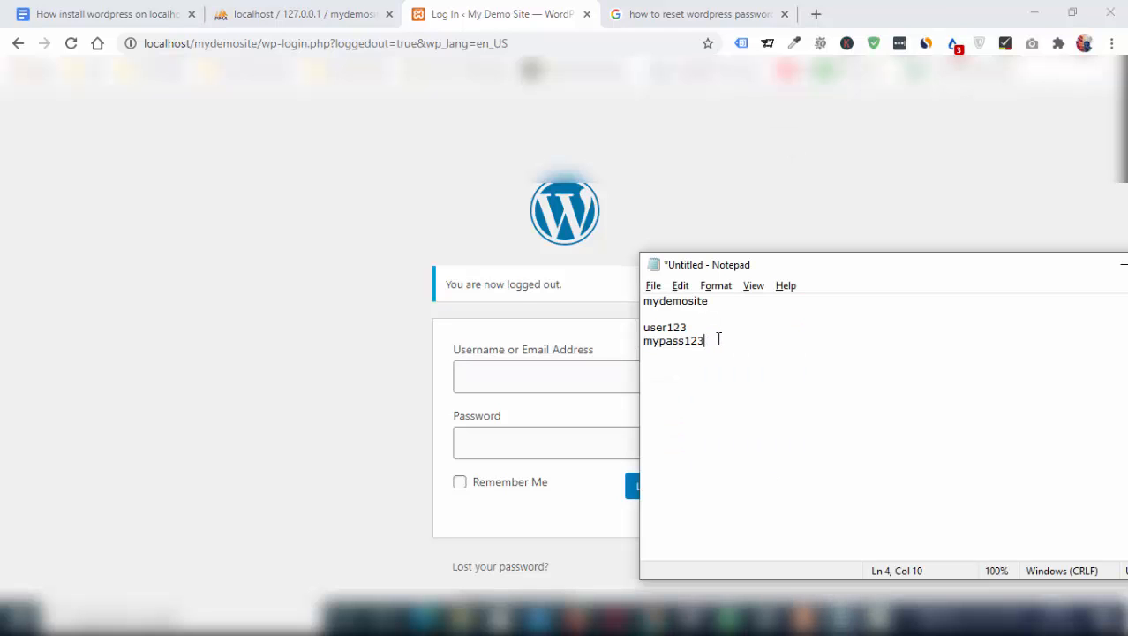
pyautogui.moveTo(706, 327); pyautogui.dragTo(630, 326)
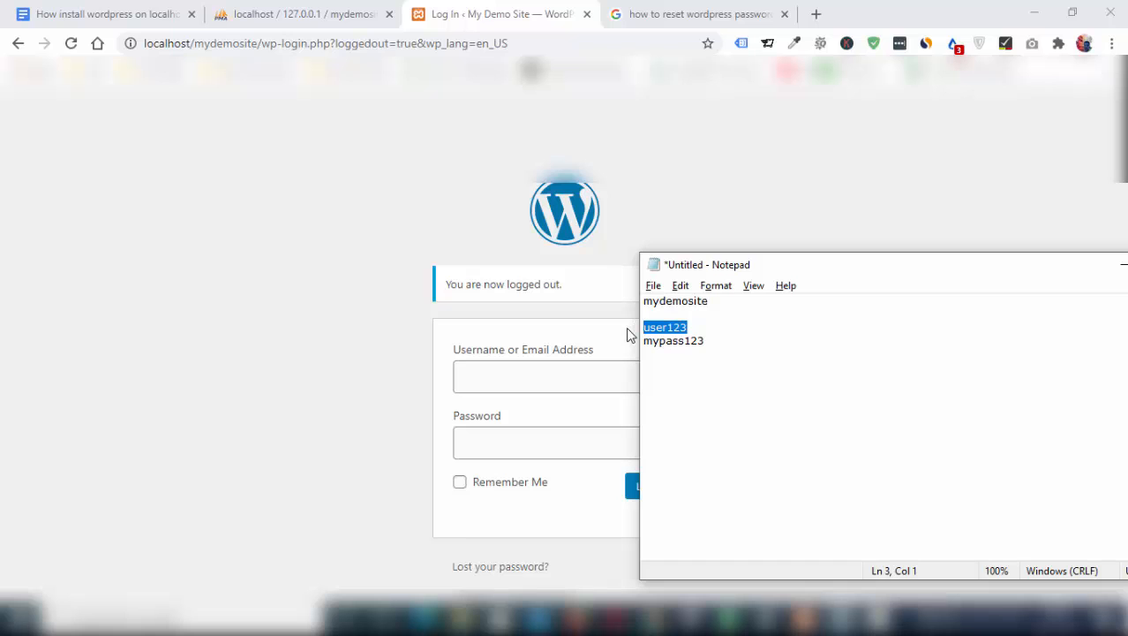
pyautogui.hotkey('ctrl', 'c')
pyautogui.click(631, 356)
pyautogui.click(609, 388)
pyautogui.hotkey('ctrl', 'v')
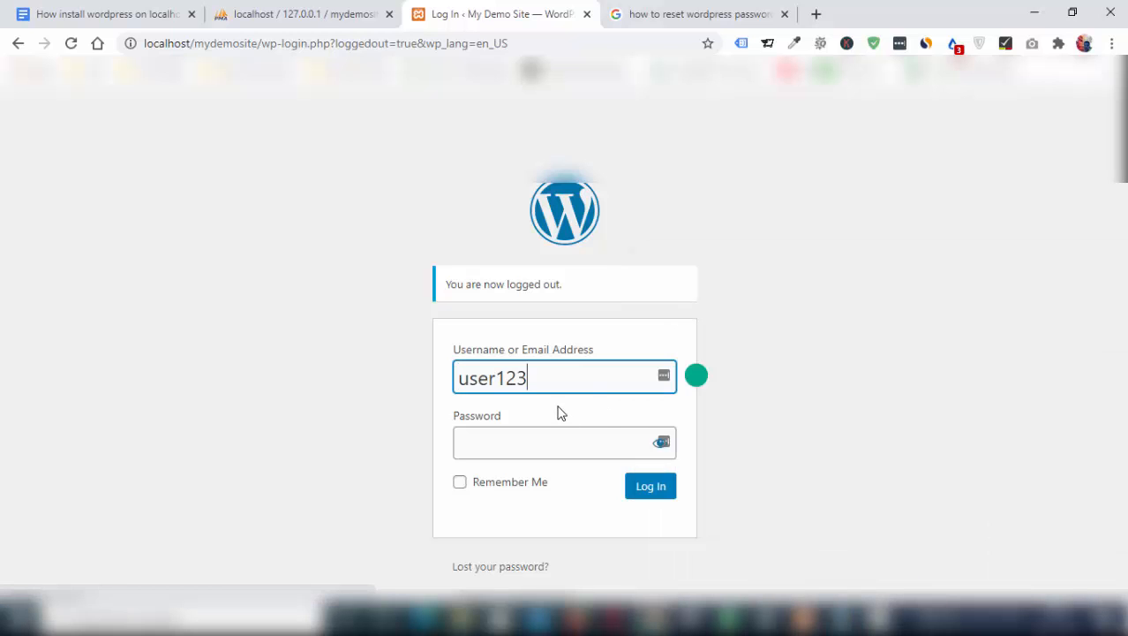
# Copy the account password from Notepad into the login form's password field and log in
pyautogui.hotkey('alt', 'Tab')
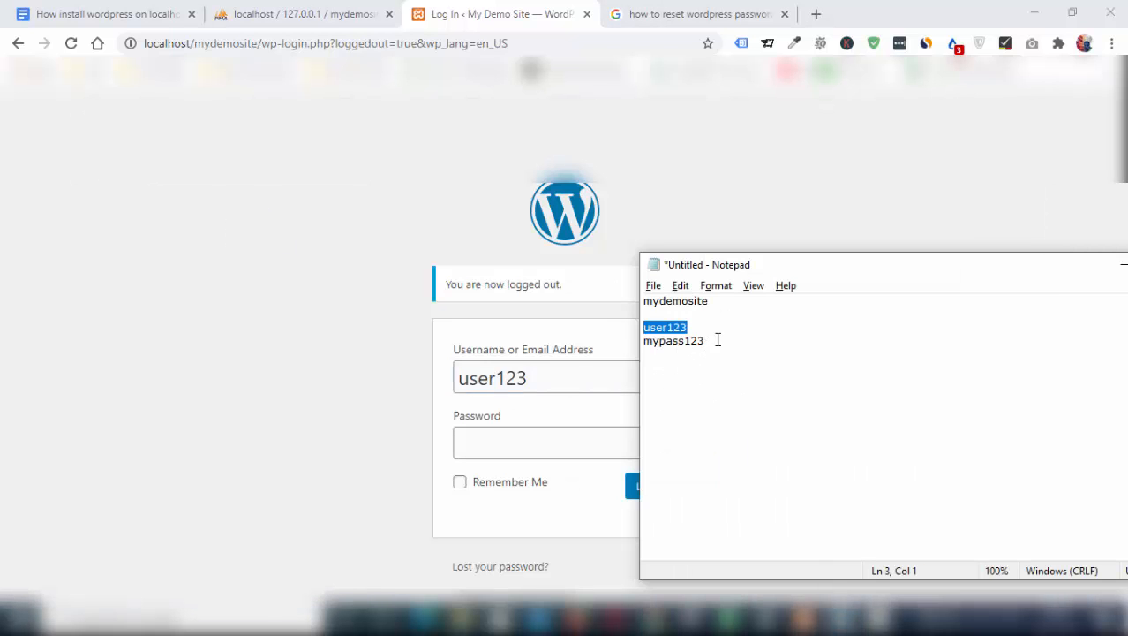
pyautogui.moveTo(718, 340); pyautogui.dragTo(623, 350)
pyautogui.hotkey('ctrl', 'c')
pyautogui.click(600, 366)
pyautogui.press('Tab')
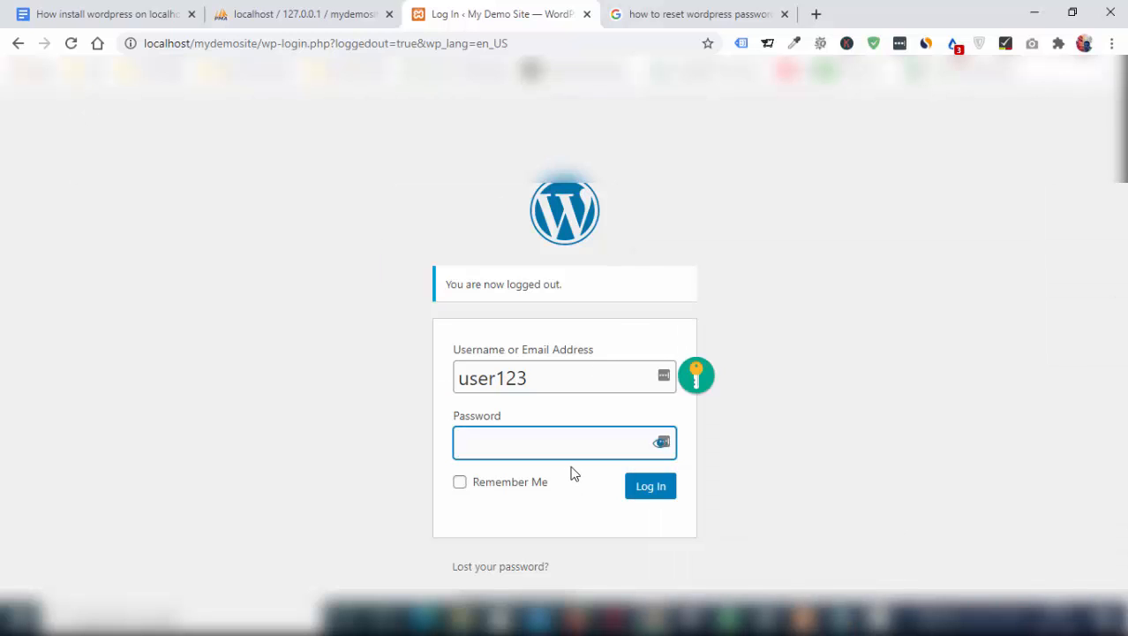
pyautogui.hotkey('ctrl', 'v')
pyautogui.click(658, 491)
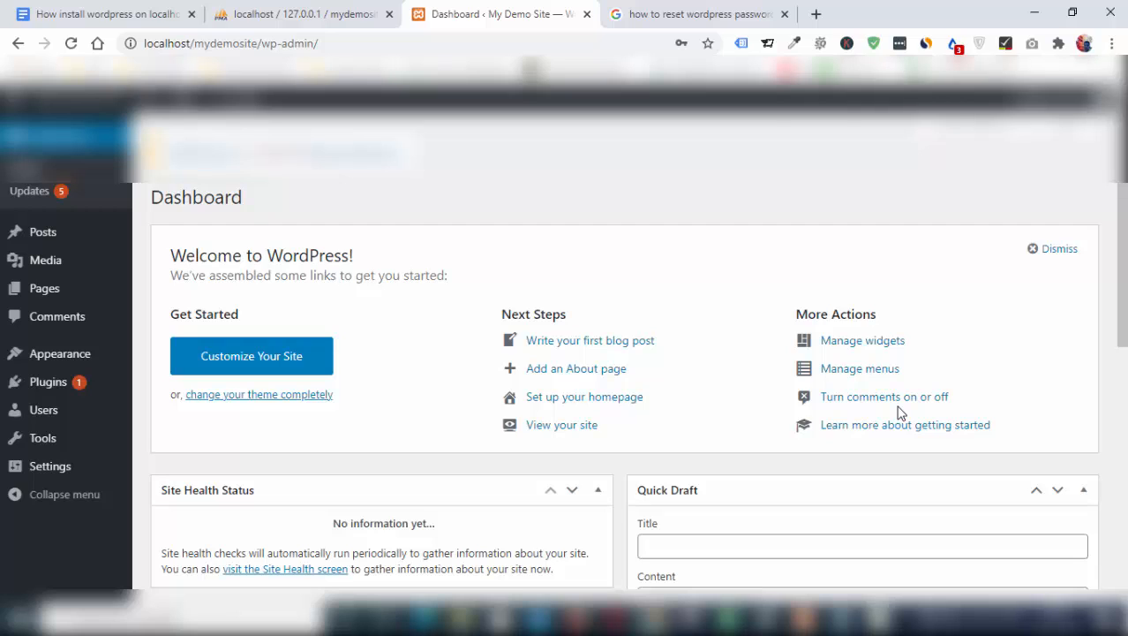
# Log out of the WordPress dashboard again and fill in the username user123 on the login page
pyautogui.moveTo(1046, 102)
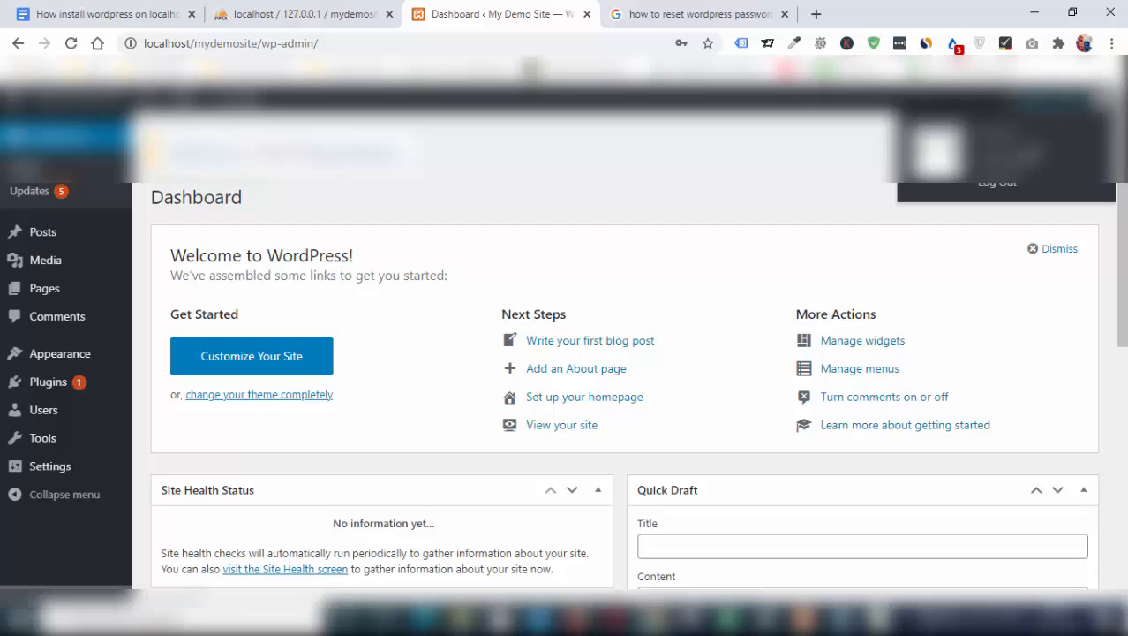
pyautogui.click(1000, 185)
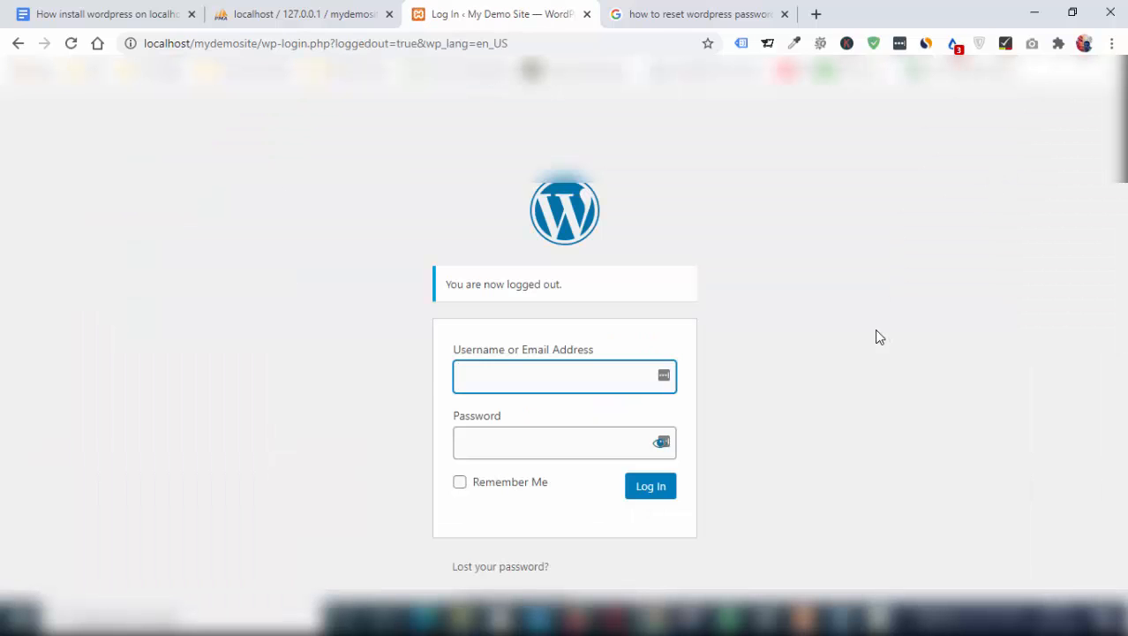
pyautogui.hotkey('alt', 'Tab')
pyautogui.moveTo(694, 327); pyautogui.dragTo(623, 331)
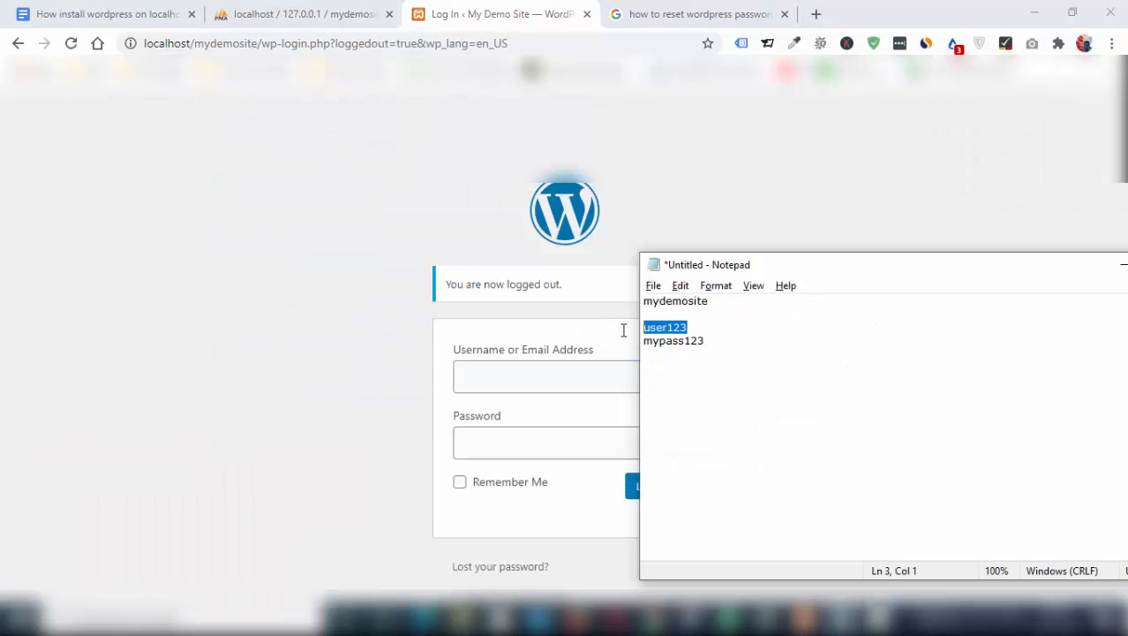
pyautogui.click(543, 372)
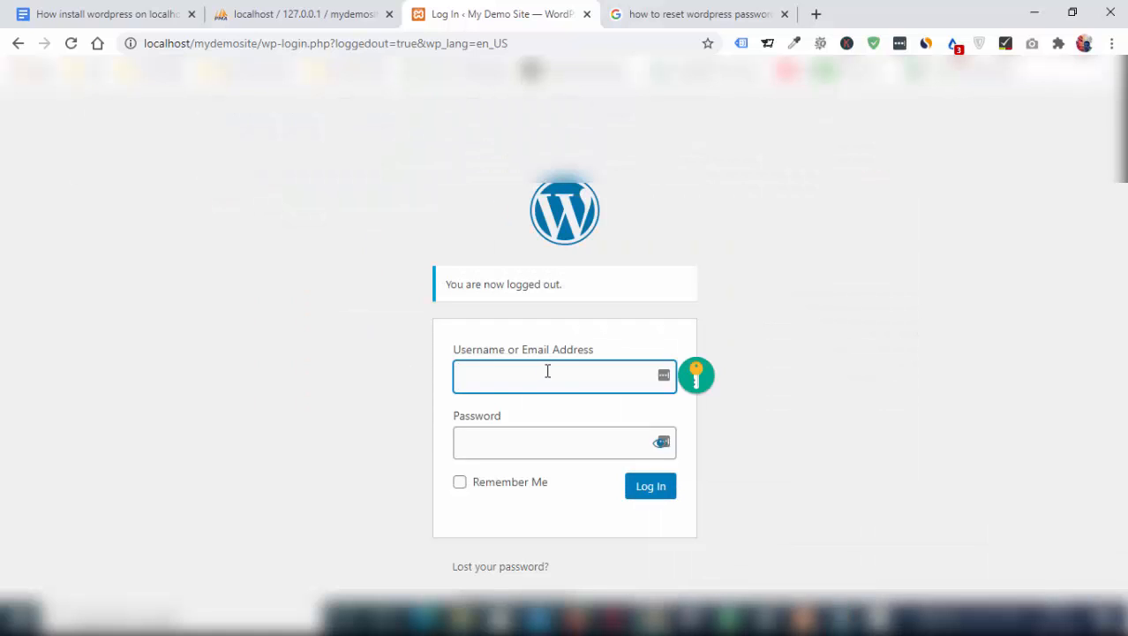
pyautogui.hotkey('ctrl', 'v')
pyautogui.press('Tab')
# In Notepad, add a second, altered account password below the existing credentials
pyautogui.hotkey('alt', 'Tab')
pyautogui.click(720, 343)
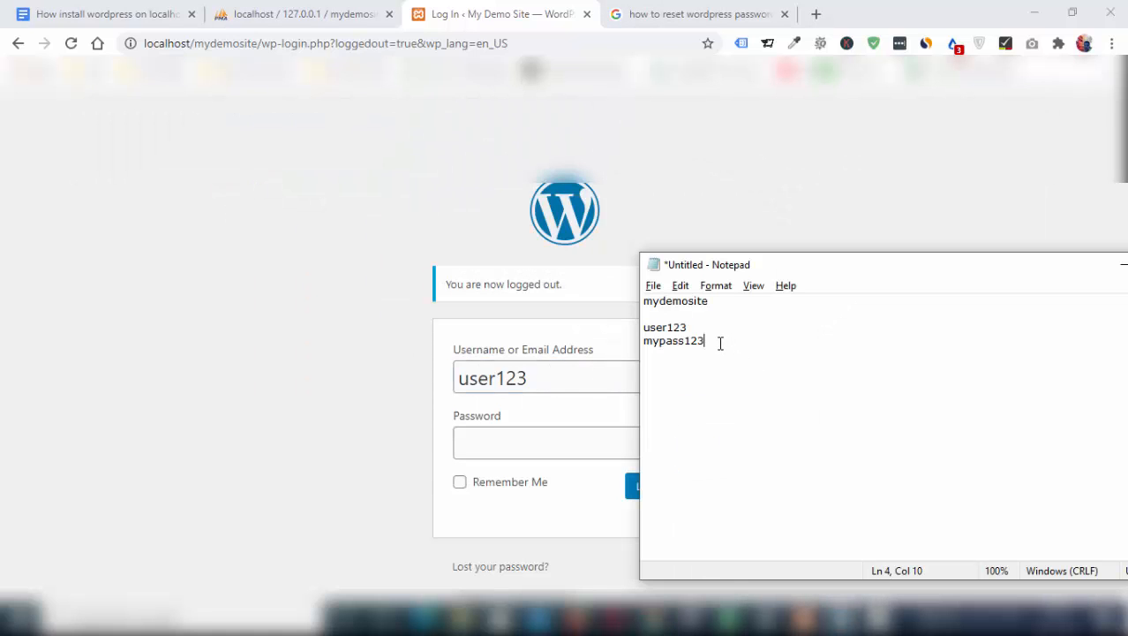
pyautogui.moveTo(720, 343); pyautogui.dragTo(638, 341)
pyautogui.click(657, 380)
pyautogui.hotkey('ctrl', 'v')
pyautogui.moveTo(692, 380); pyautogui.dragTo(609, 380)
pyautogui.press('BackSpace')
pyautogui.press('BackSpace')
# Try to log in to WordPress as user123 by entering a password in the password field
pyautogui.click(524, 449)
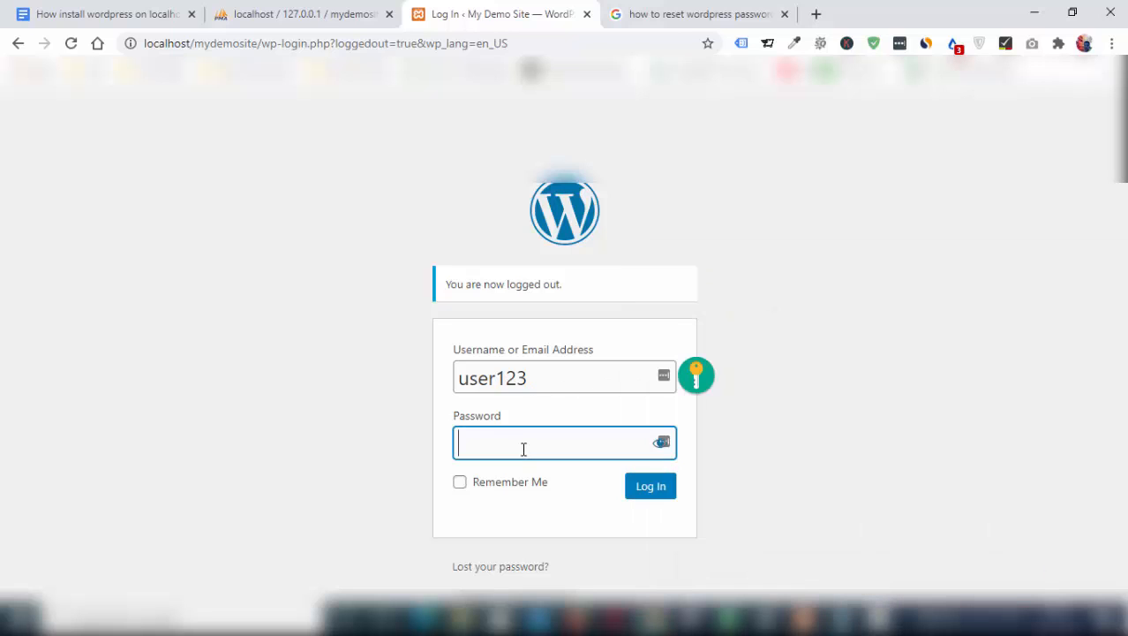
pyautogui.hotkey('ctrl', 'v')
pyautogui.click(657, 490)
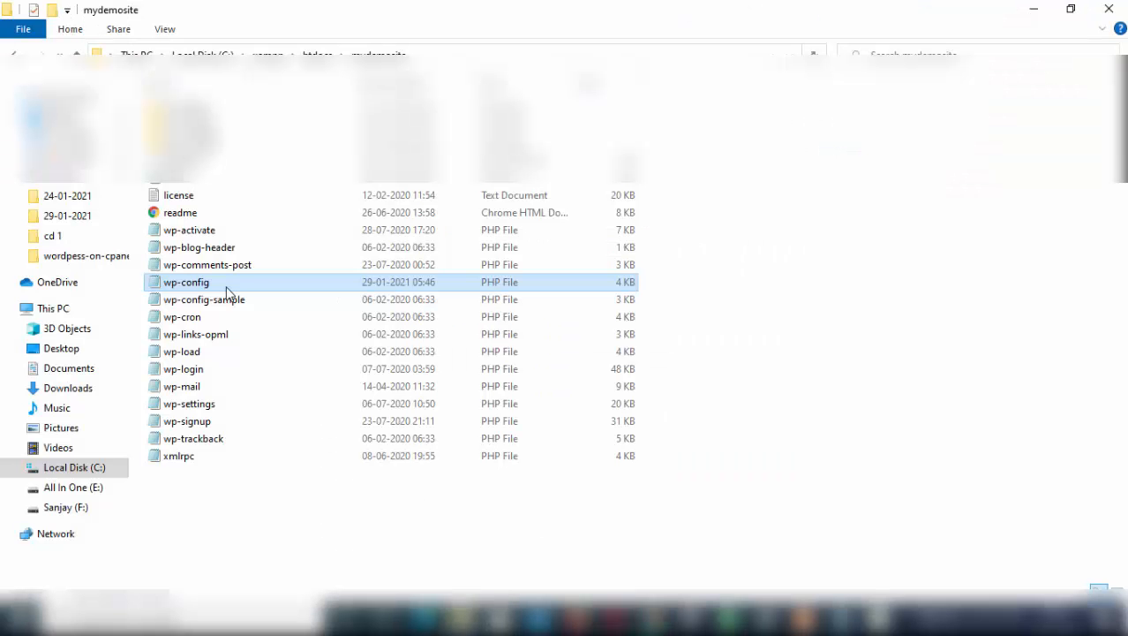
# Open the wp-config file in the mydemosite folder and locate the database name in its MySQL settings
pyautogui.doubleClick(209, 286)
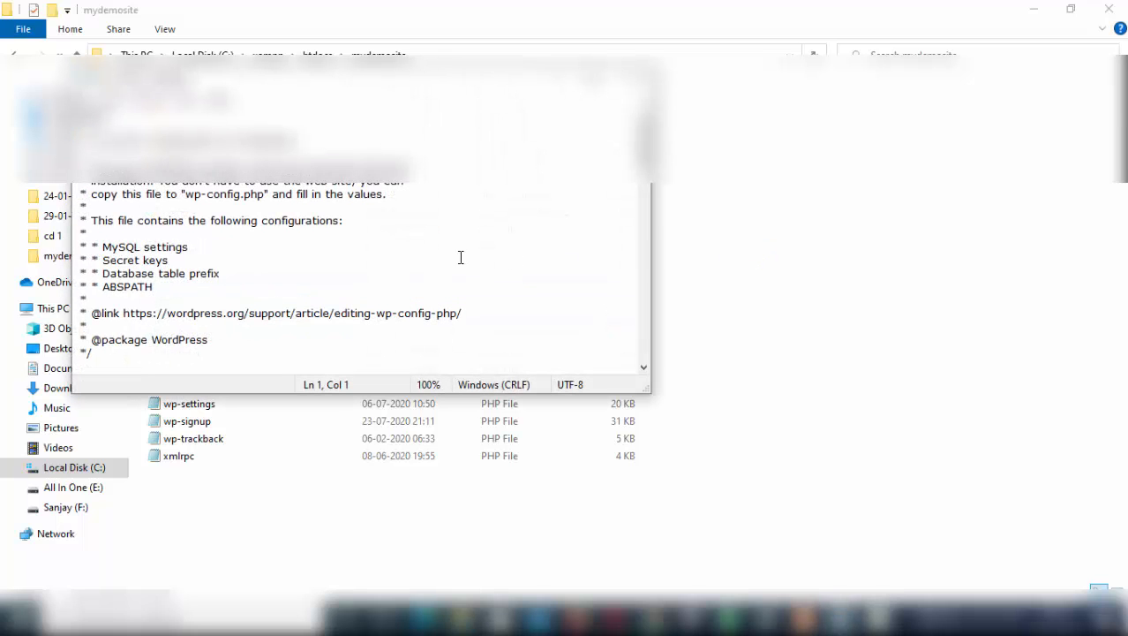
pyautogui.scroll(-2, 644, 146)
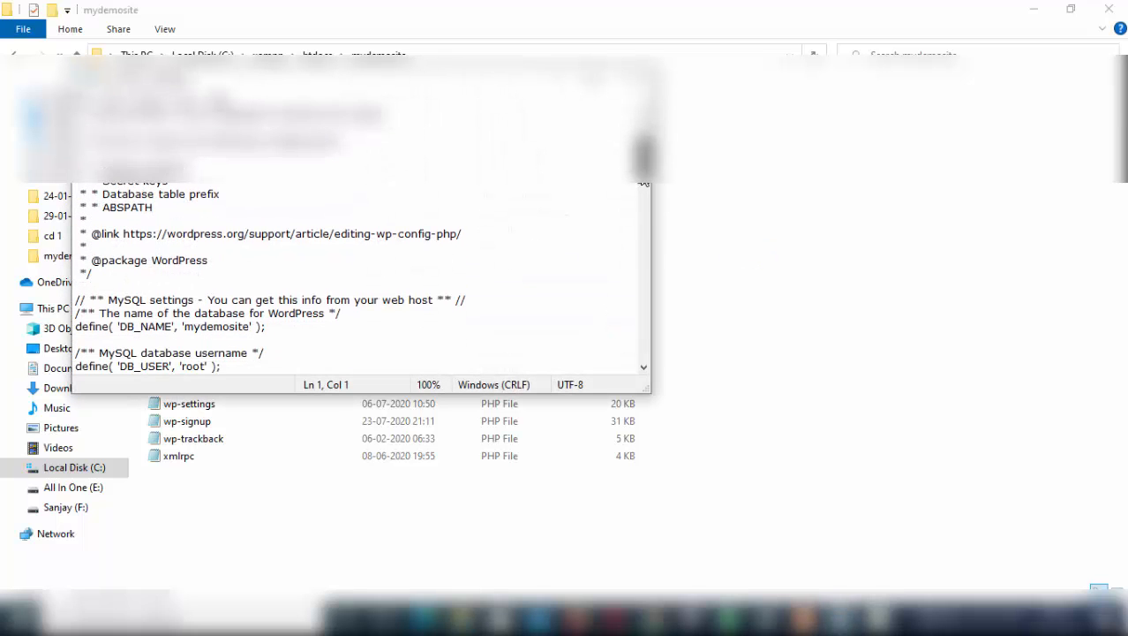
pyautogui.scroll(-2, 642, 183)
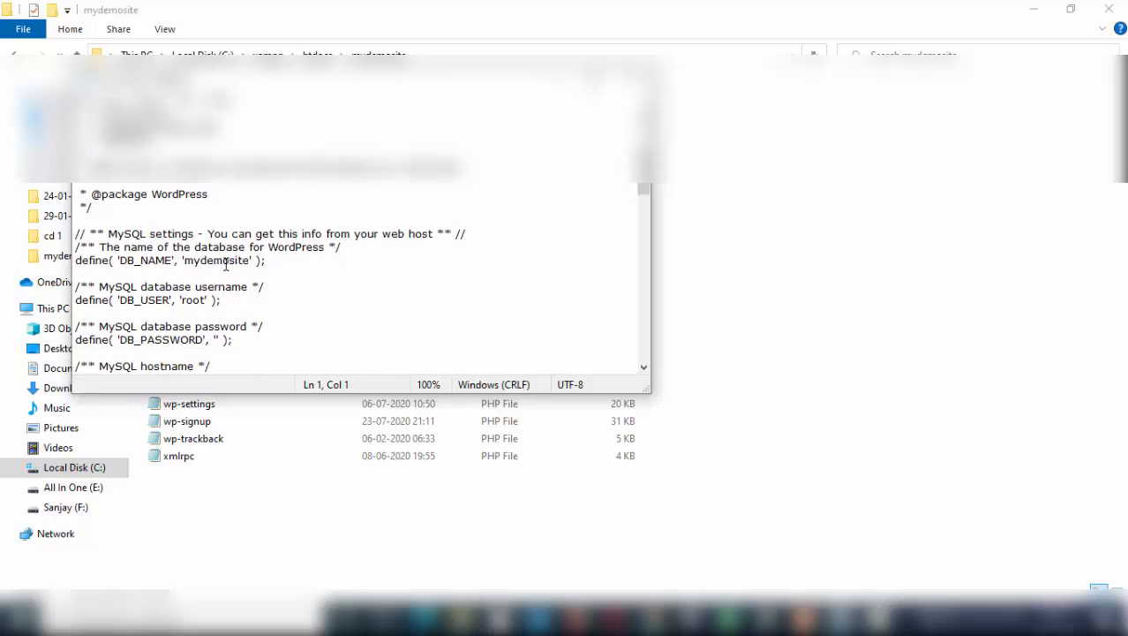
pyautogui.click(186, 261)
pyautogui.moveTo(251, 260); pyautogui.dragTo(184, 261)
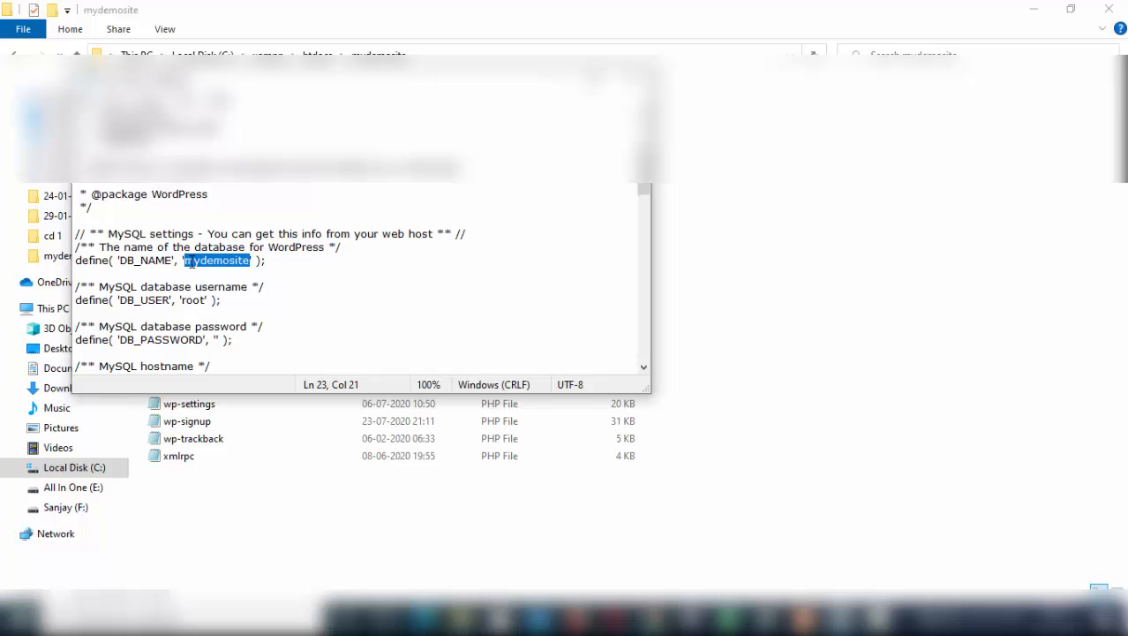
pyautogui.click(232, 259)
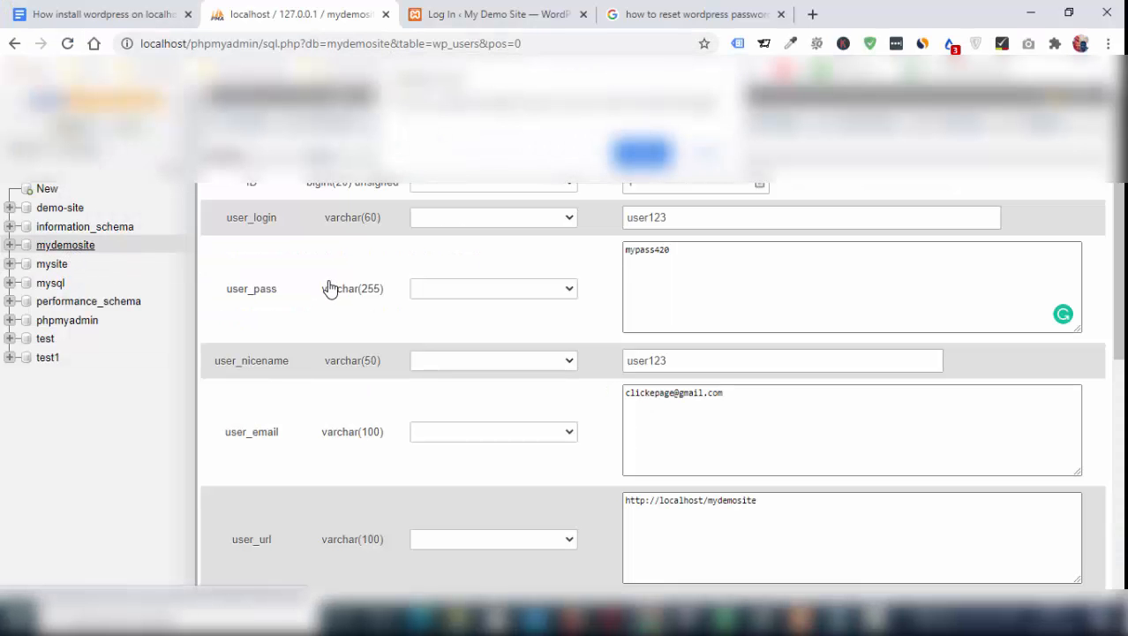
# In phpMyAdmin, leave the old row form, open the mydemosite database's wp_users table and edit the user123 row
pyautogui.click(644, 153)
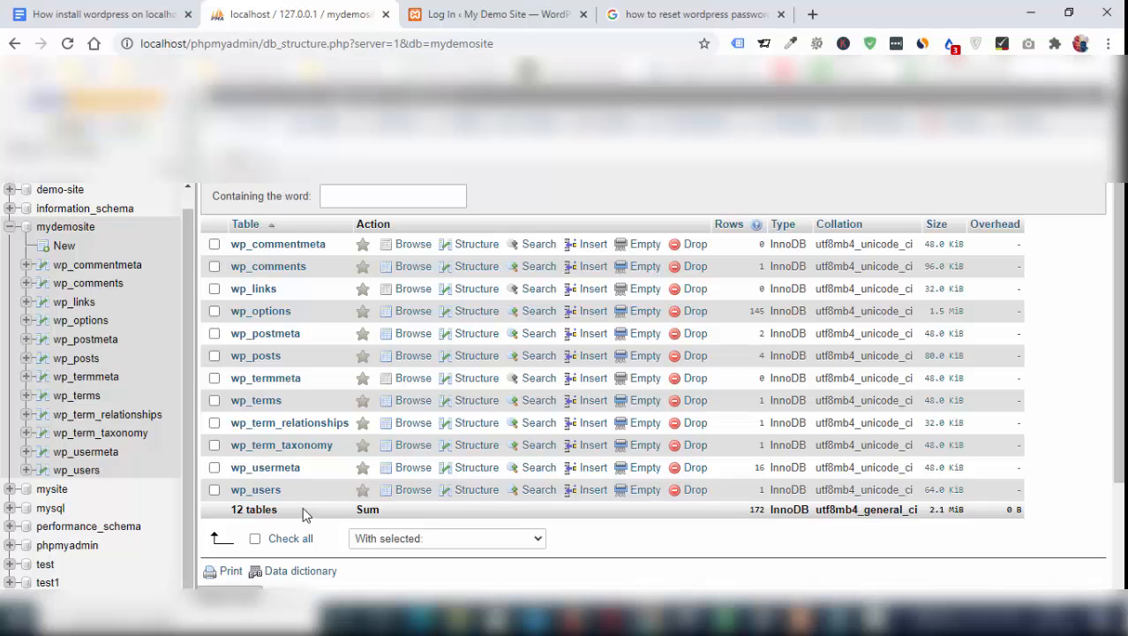
pyautogui.click(256, 491)
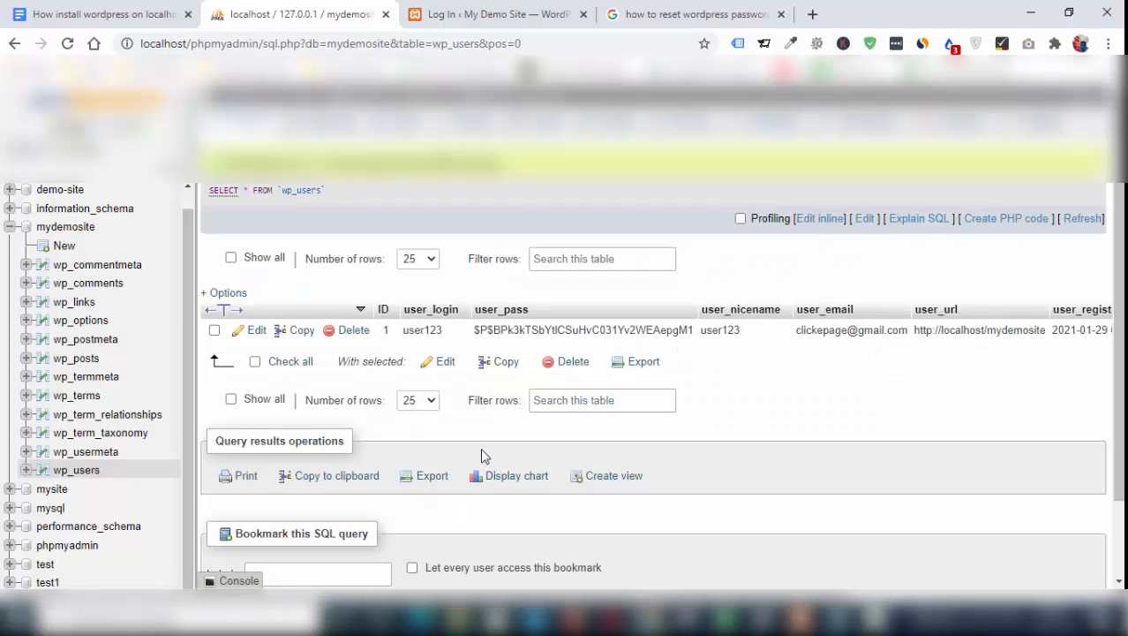
pyautogui.click(256, 331)
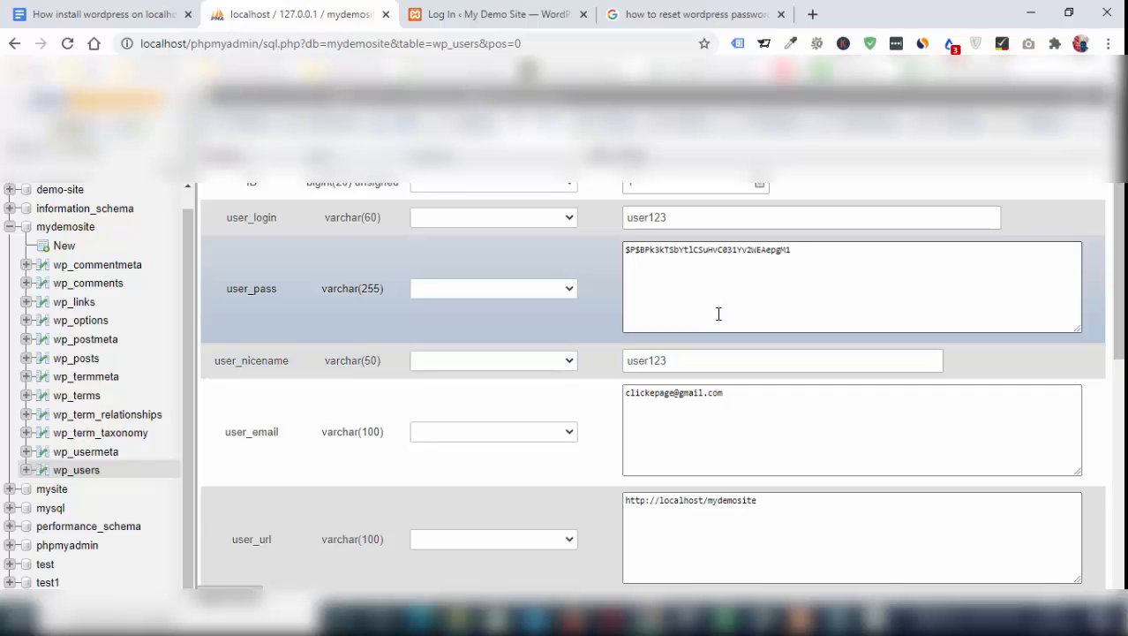
# Replace the whole user_pass value of user123 with the new password noted in Notepad
pyautogui.click(752, 275)
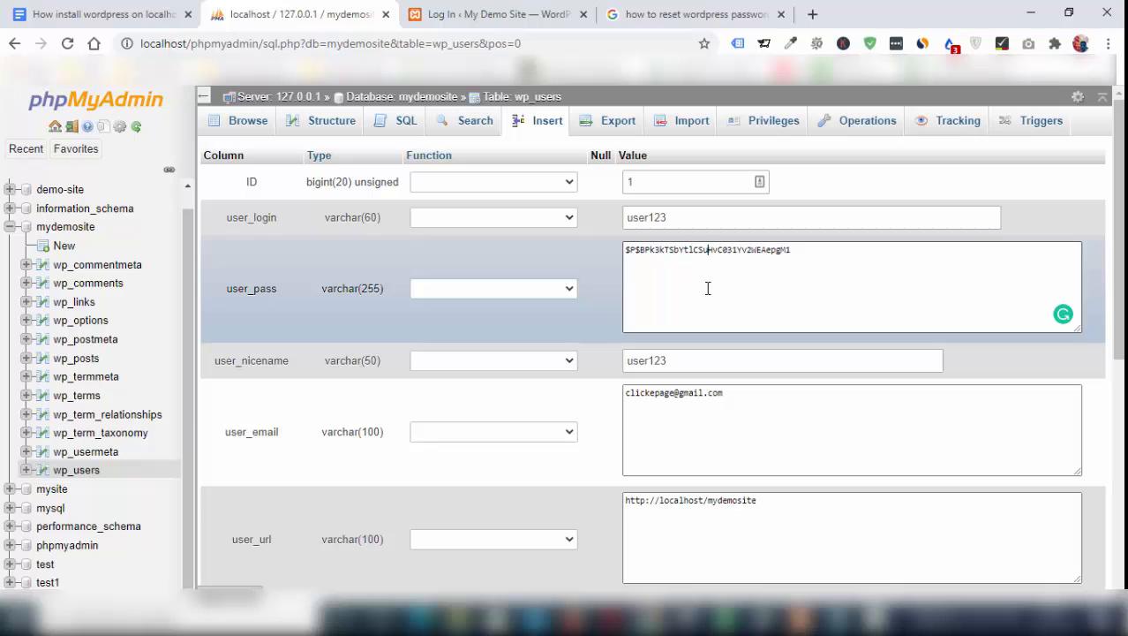
pyautogui.moveTo(800, 250); pyautogui.dragTo(704, 250)
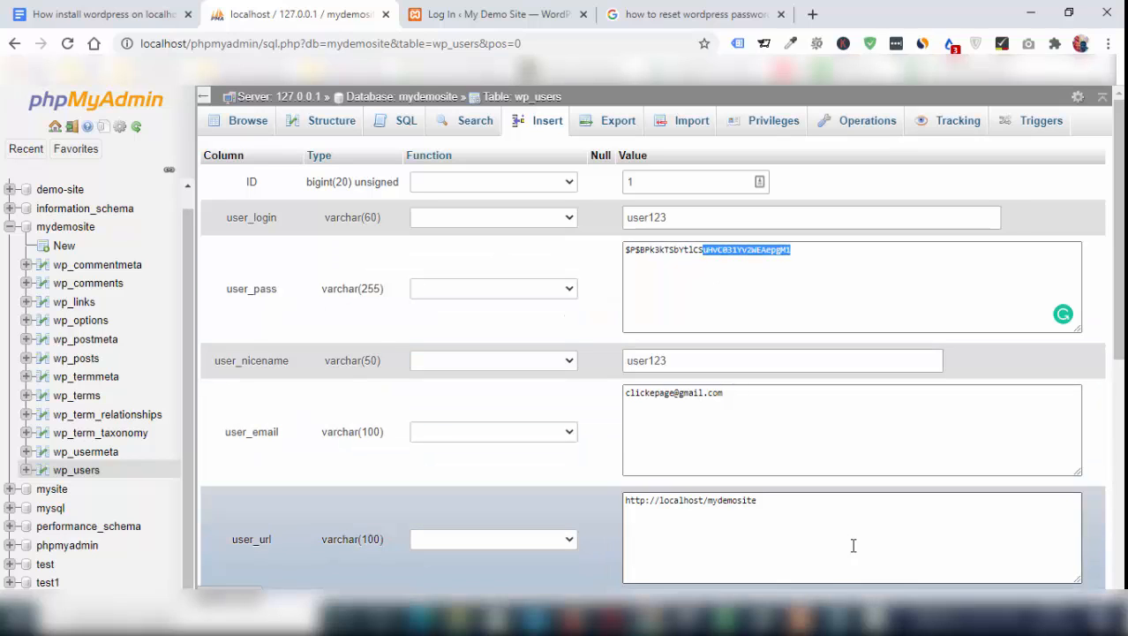
pyautogui.hotkey('alt', 'Tab')
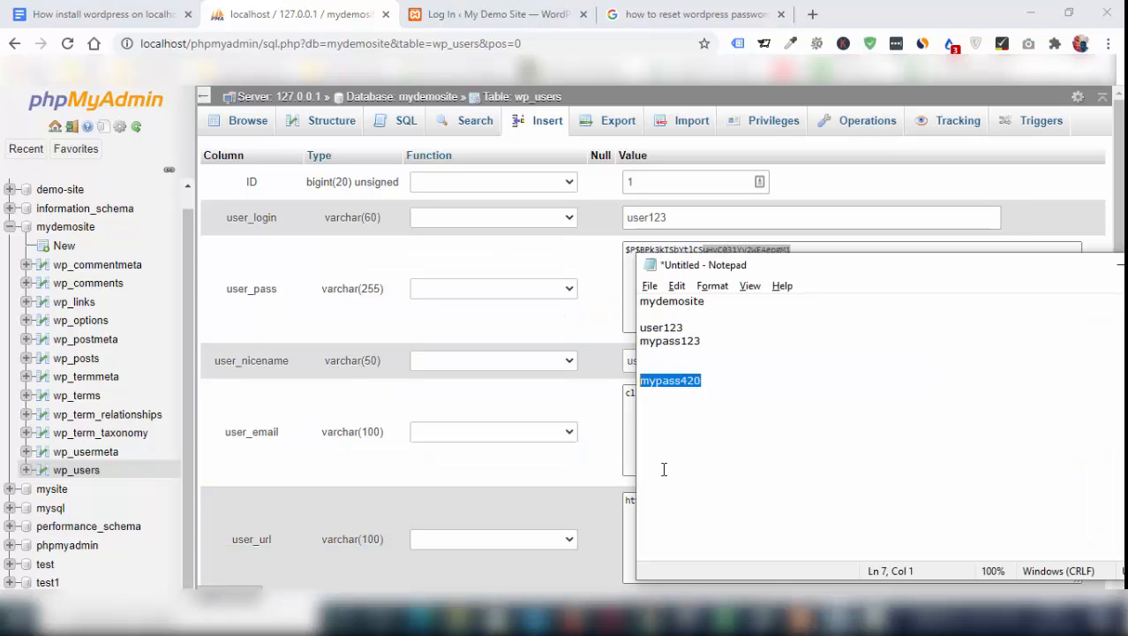
pyautogui.click(718, 382)
pyautogui.moveTo(718, 381); pyautogui.dragTo(630, 380)
pyautogui.click(670, 347)
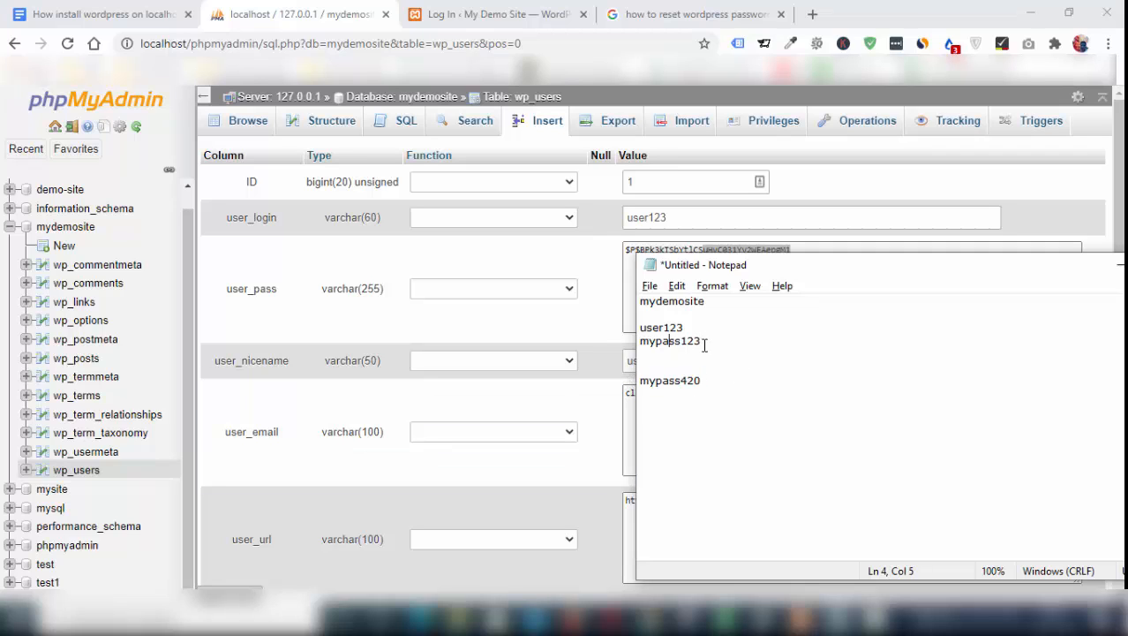
pyautogui.moveTo(704, 343); pyautogui.dragTo(649, 341)
pyautogui.click(687, 382)
pyautogui.moveTo(702, 381); pyautogui.dragTo(641, 382)
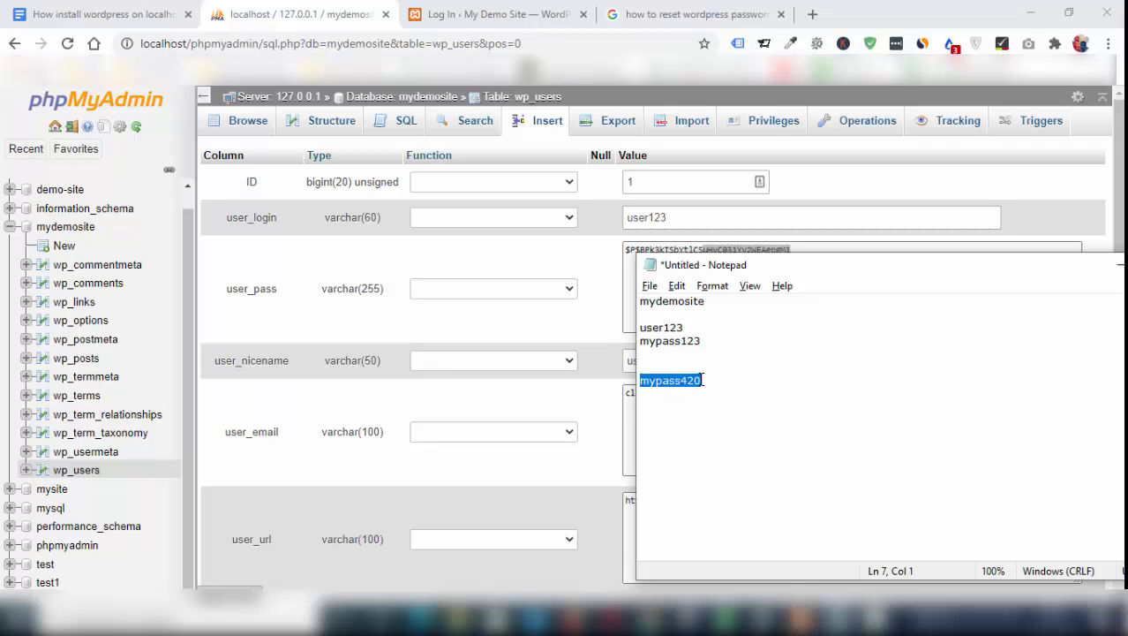
pyautogui.hotkey('alt', 'Tab')
pyautogui.hotkey('ctrl', 'a')
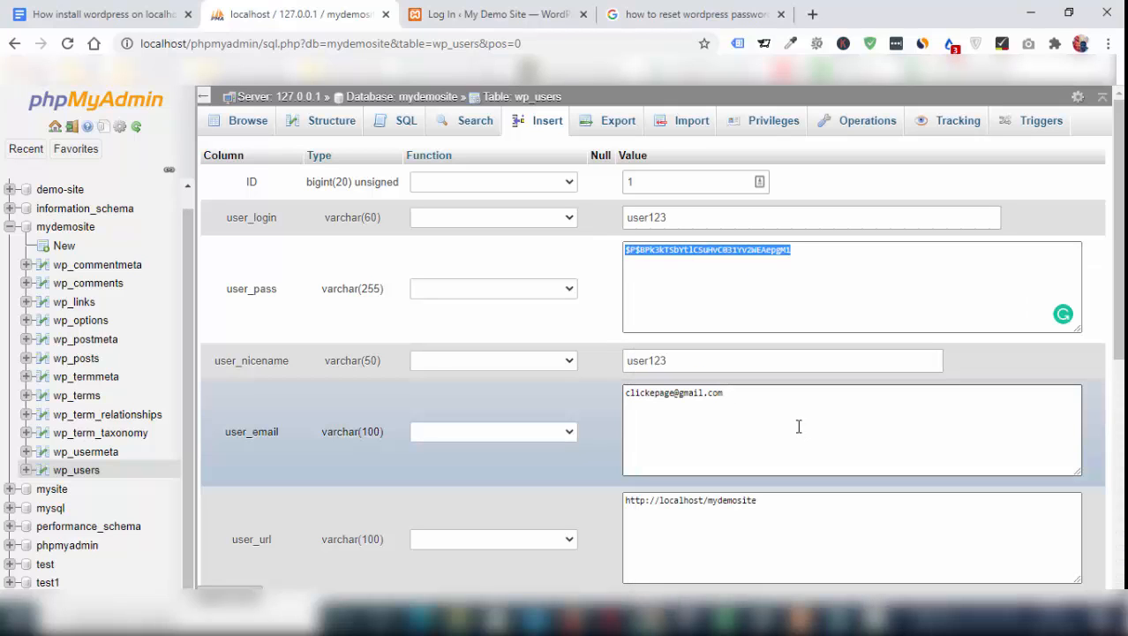
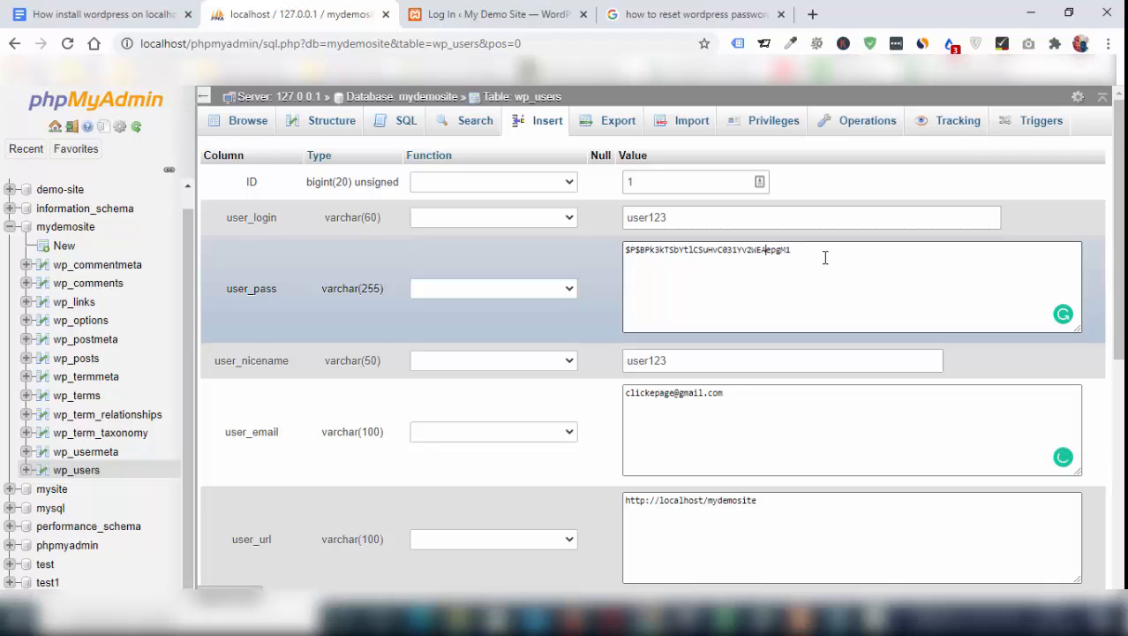
# Overwrite user123's user_pass value with the new password, apply the MD5 function to it and save the row
pyautogui.moveTo(825, 257); pyautogui.dragTo(612, 256)
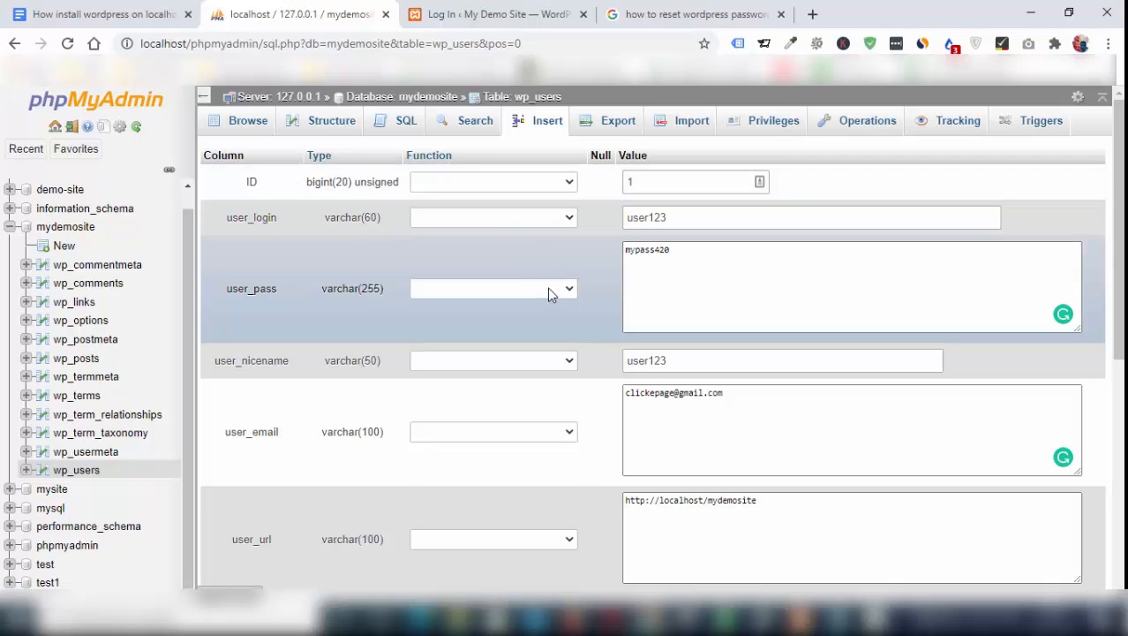
pyautogui.click(549, 293)
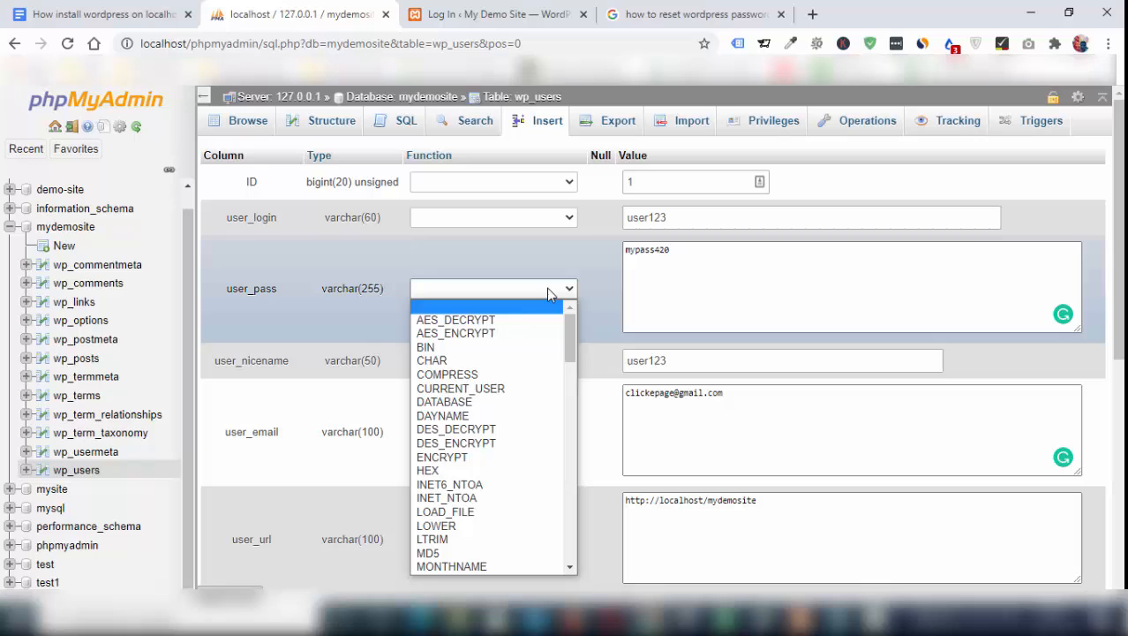
pyautogui.click(471, 553)
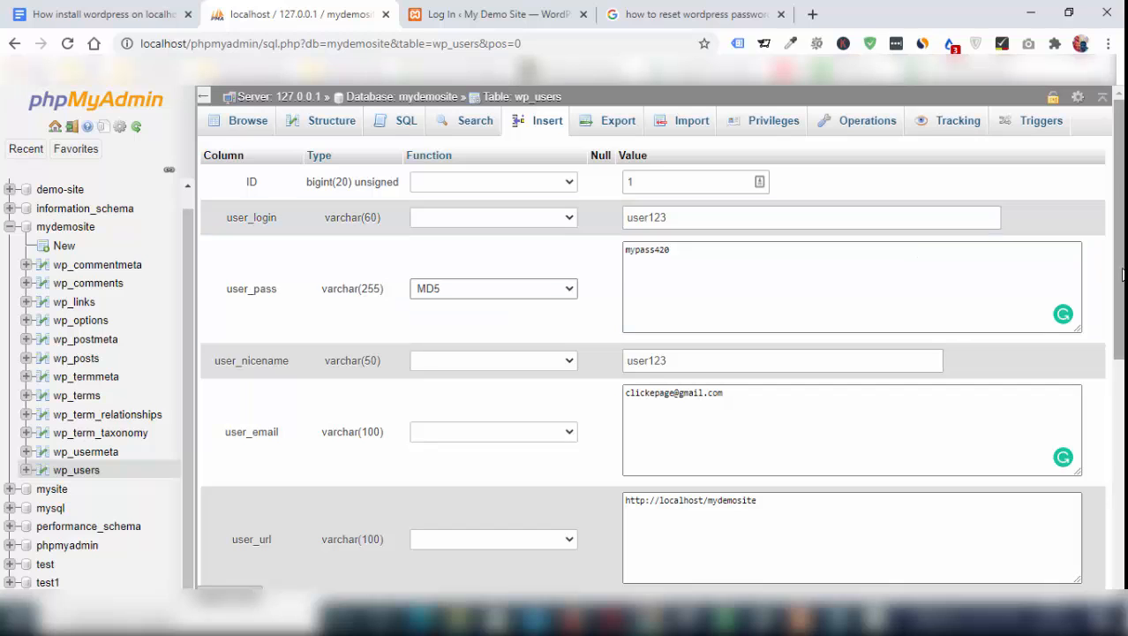
pyautogui.scroll(-5, 915, 249)
pyautogui.click(1083, 482)
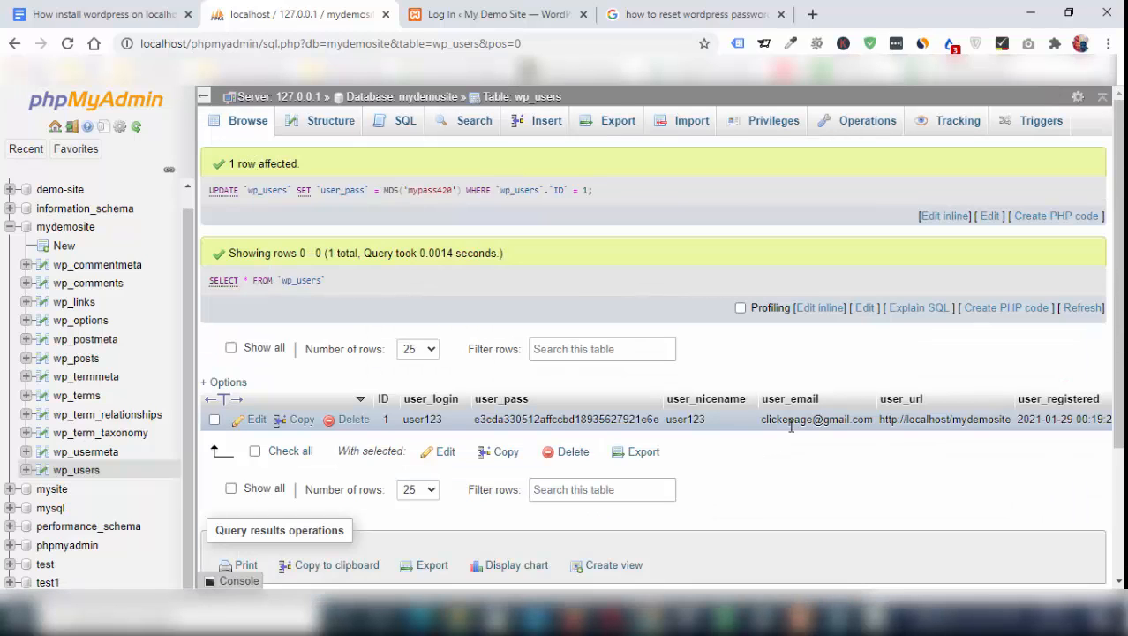
# In Notepad, review the noted username and select the new password below the old login details
pyautogui.click(846, 618)
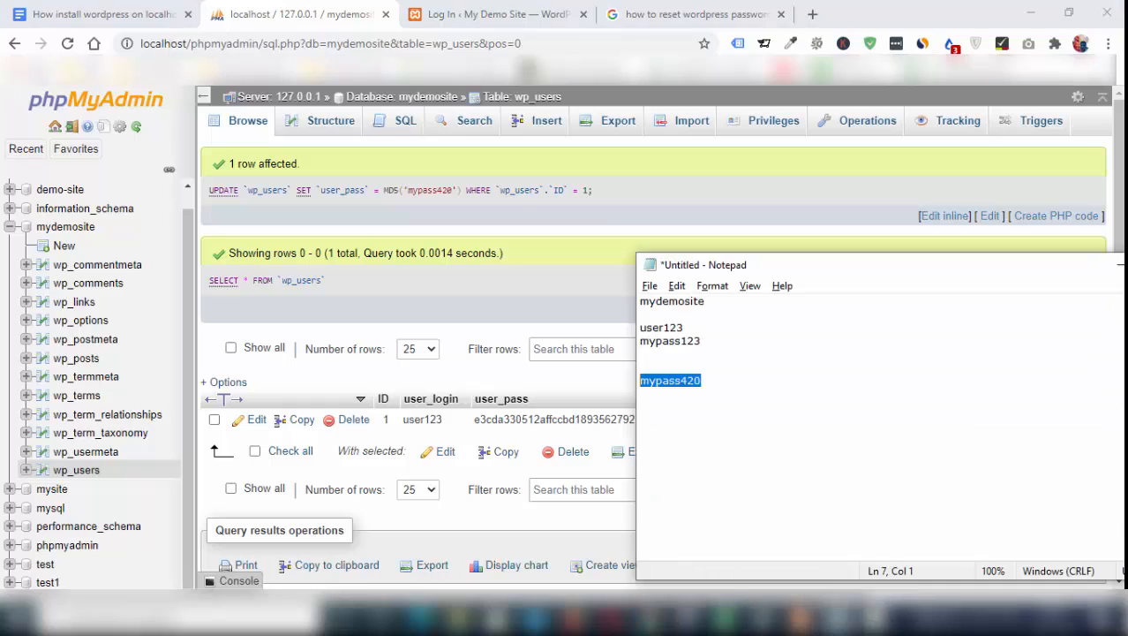
pyautogui.click(742, 396)
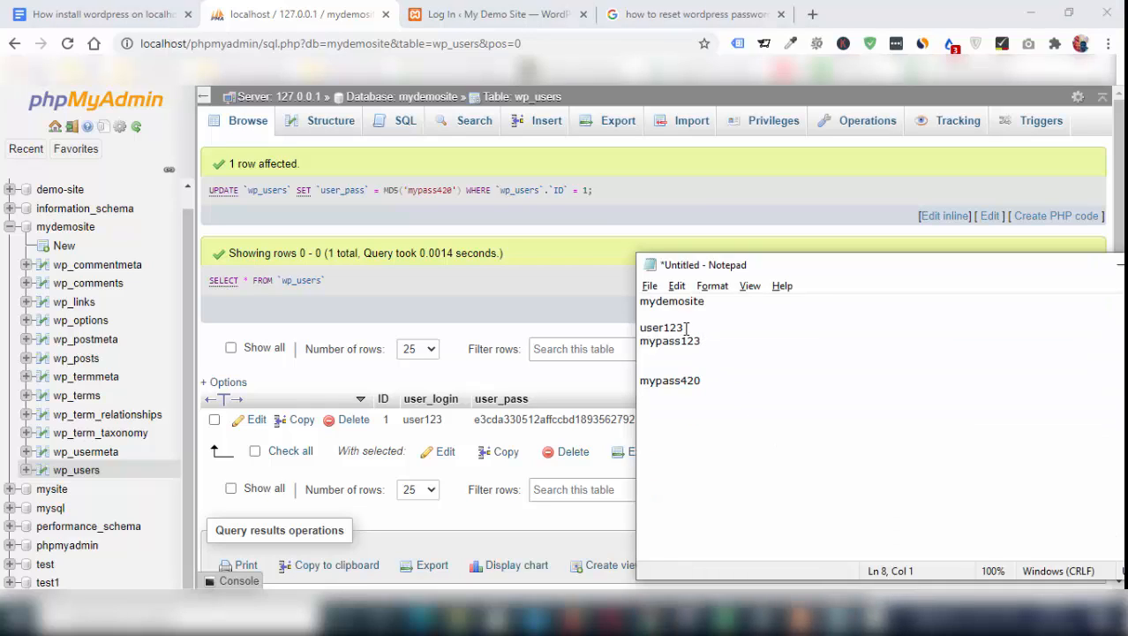
pyautogui.moveTo(687, 328); pyautogui.dragTo(677, 328)
pyautogui.moveTo(703, 381); pyautogui.dragTo(642, 383)
pyautogui.click(736, 381)
pyautogui.moveTo(718, 382); pyautogui.dragTo(642, 381)
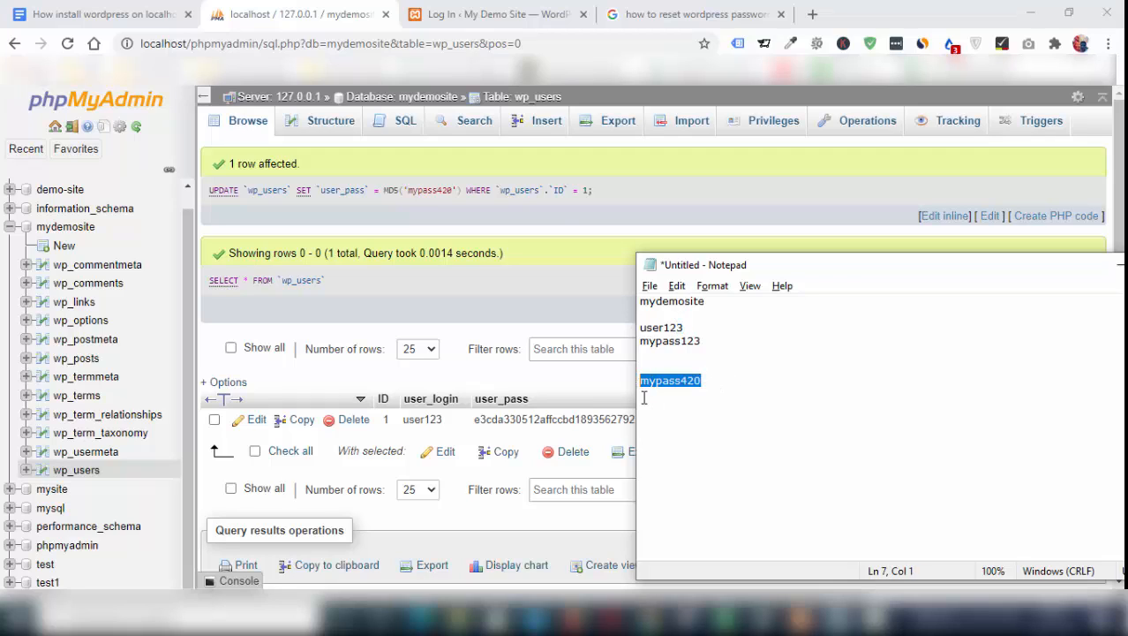
# Switch to the My Demo Site login page in the browser and reload it, agreeing to resend the form data
pyautogui.click(493, 8)
pyautogui.click(493, 7)
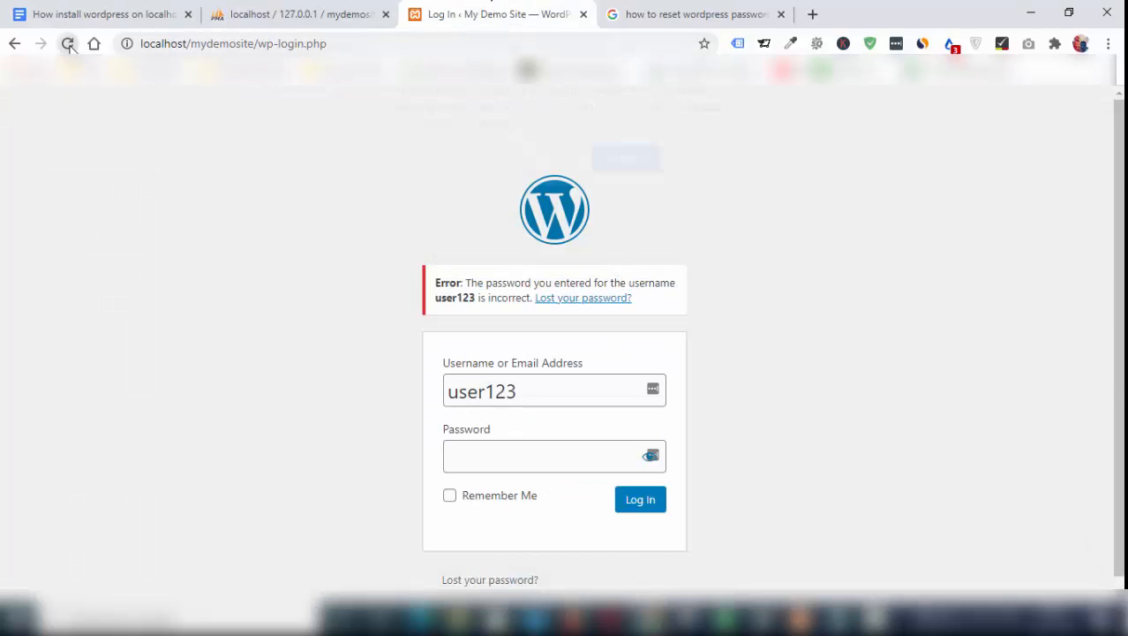
pyautogui.click(68, 44)
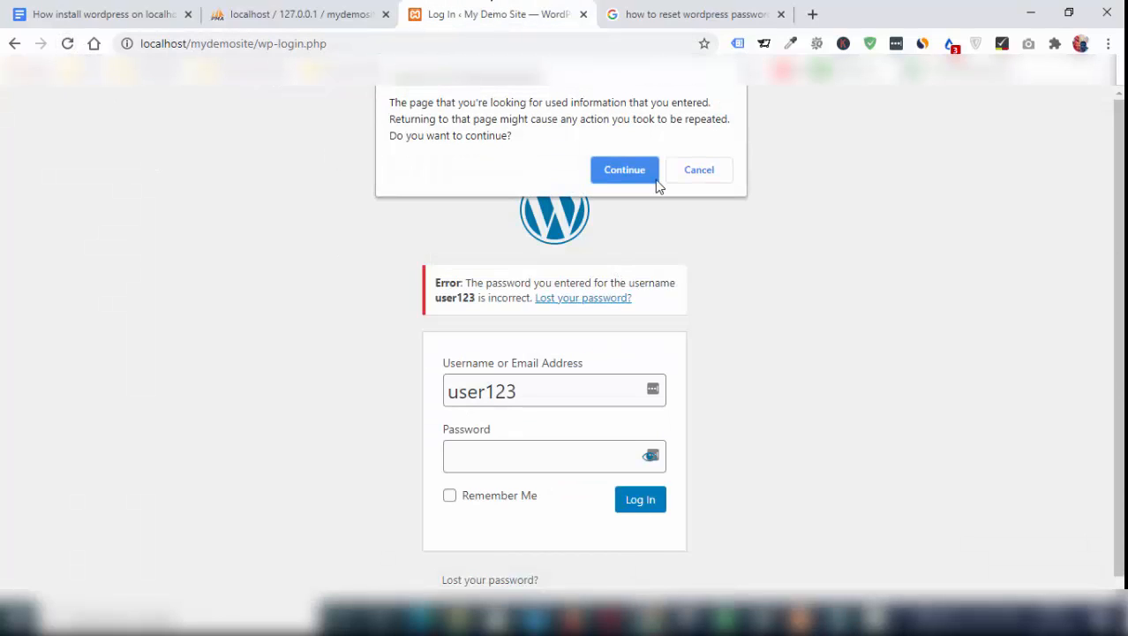
pyautogui.click(624, 171)
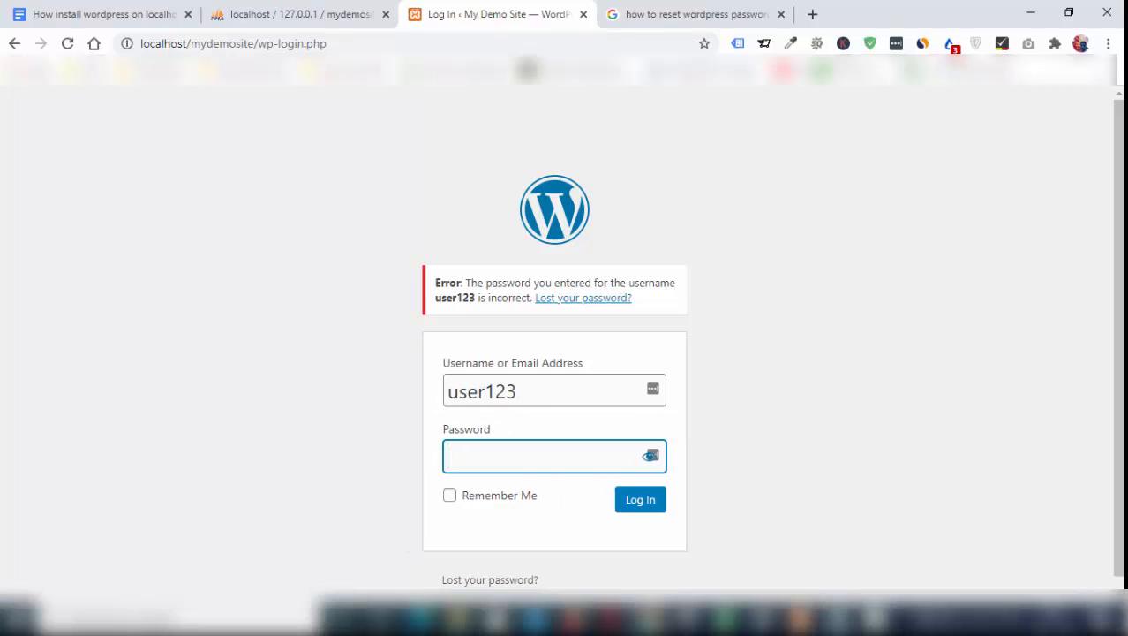
# Copy the new password from Notepad into the WordPress login form's password field and log in as user123
pyautogui.click(838, 622)
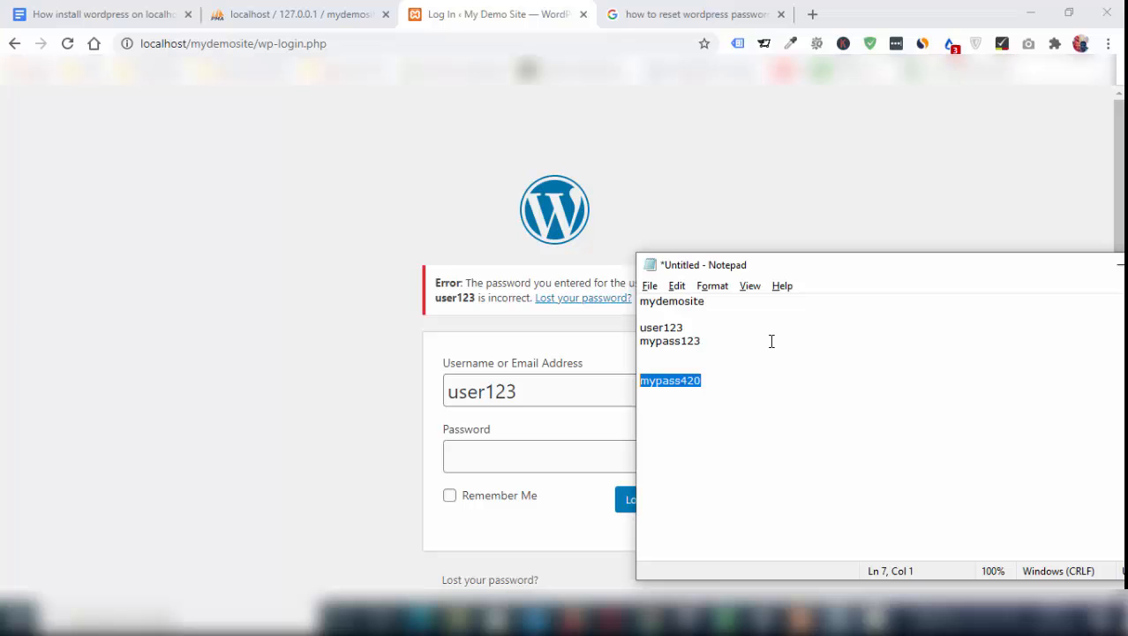
pyautogui.click(686, 329)
pyautogui.click(559, 390)
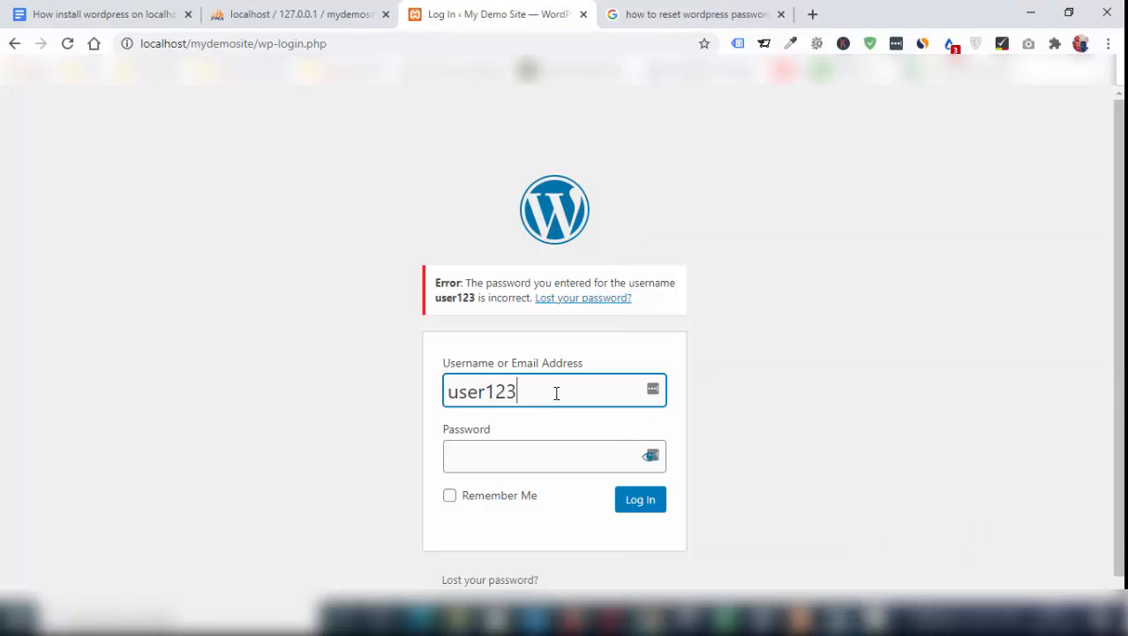
pyautogui.press('Tab')
pyautogui.hotkey('alt', 'Tab')
pyautogui.moveTo(709, 381); pyautogui.dragTo(623, 381)
pyautogui.hotkey('alt', 'Tab')
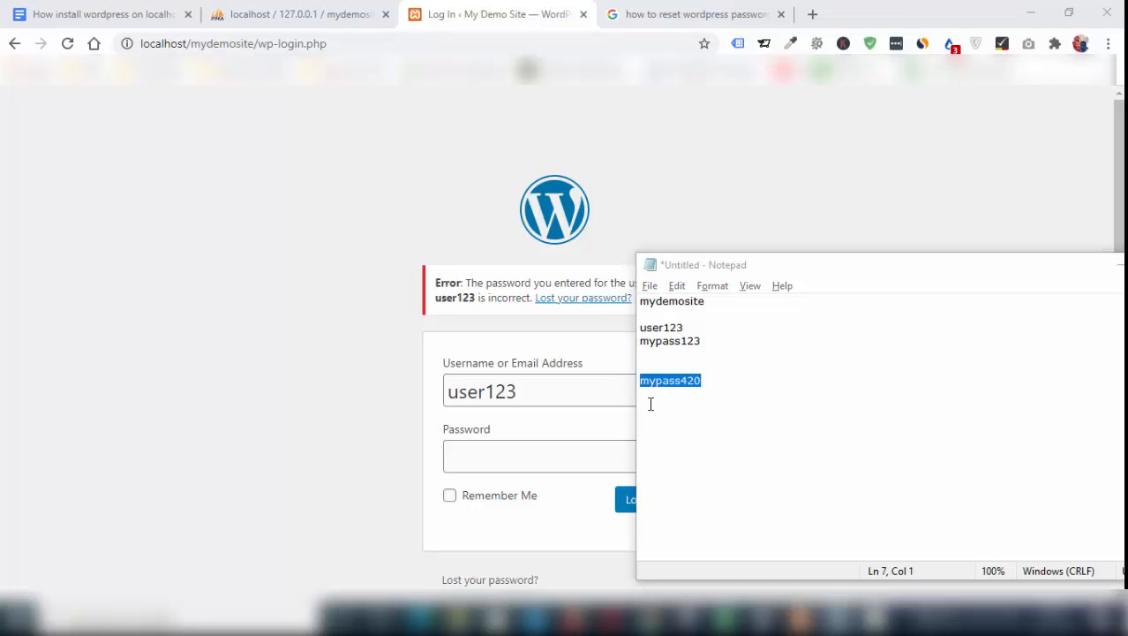
pyautogui.hotkey('ctrl', 'v')
pyautogui.click(633, 503)
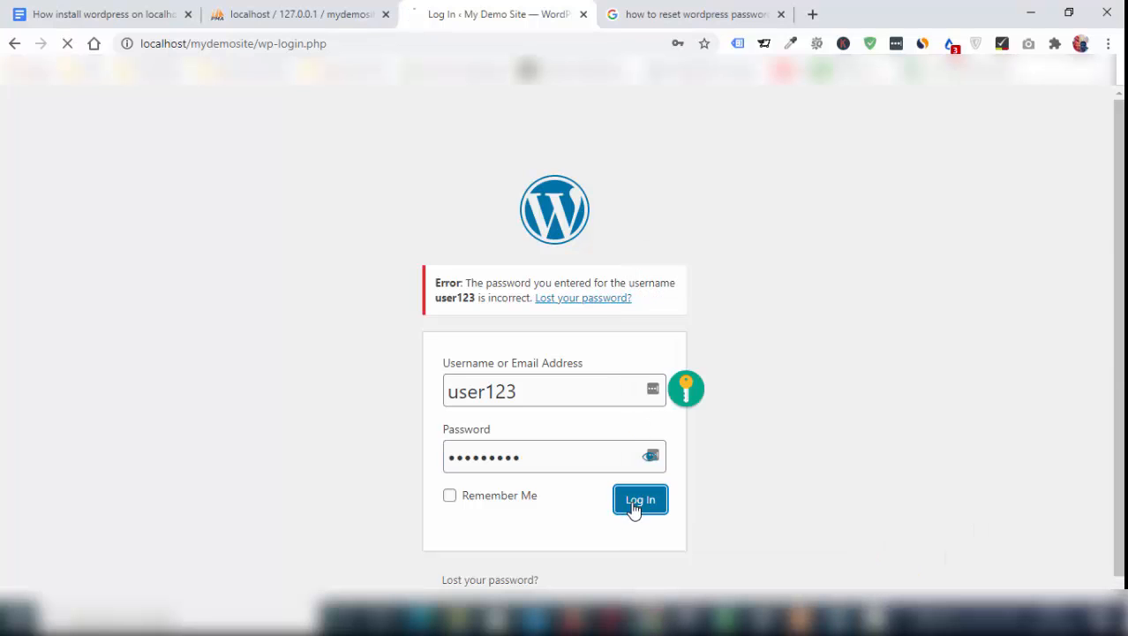